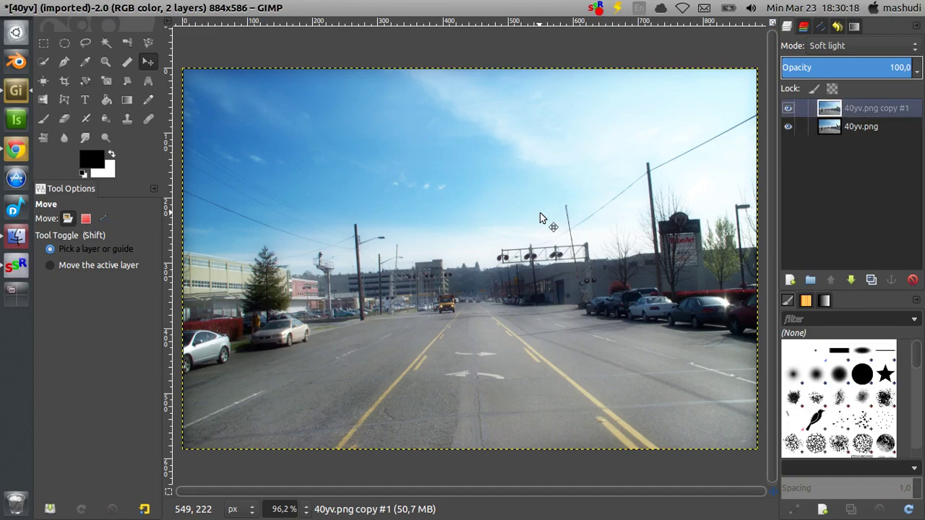
- Launch a blank Text Editor document from the Ubuntu Dash
click(15, 32)
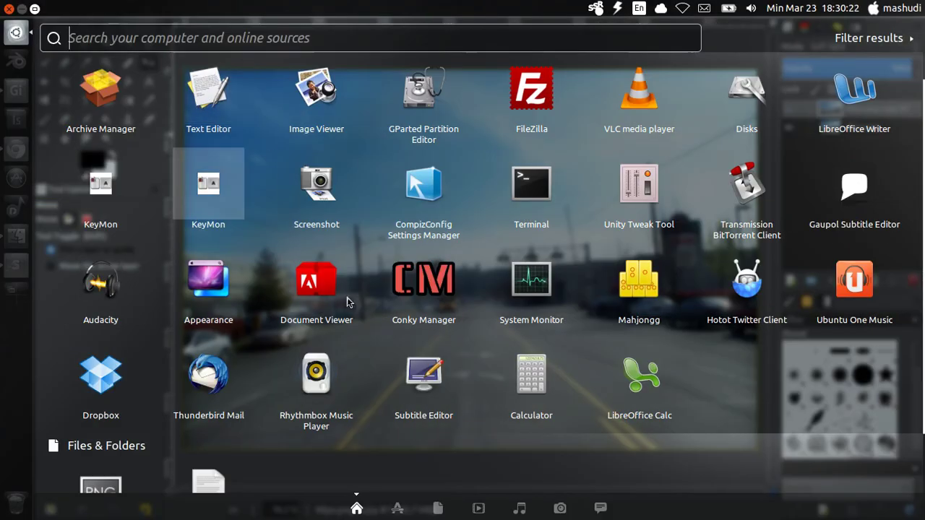
key(Escape)
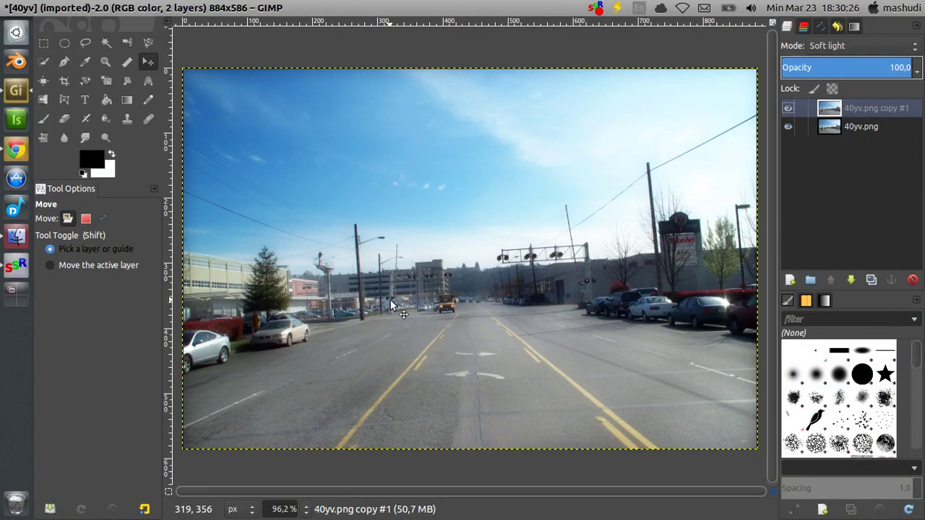
- Type the Indonesian intro about repairing the photo with GIMP 2.8.6 on Ubuntu 13.10
text(Ki)
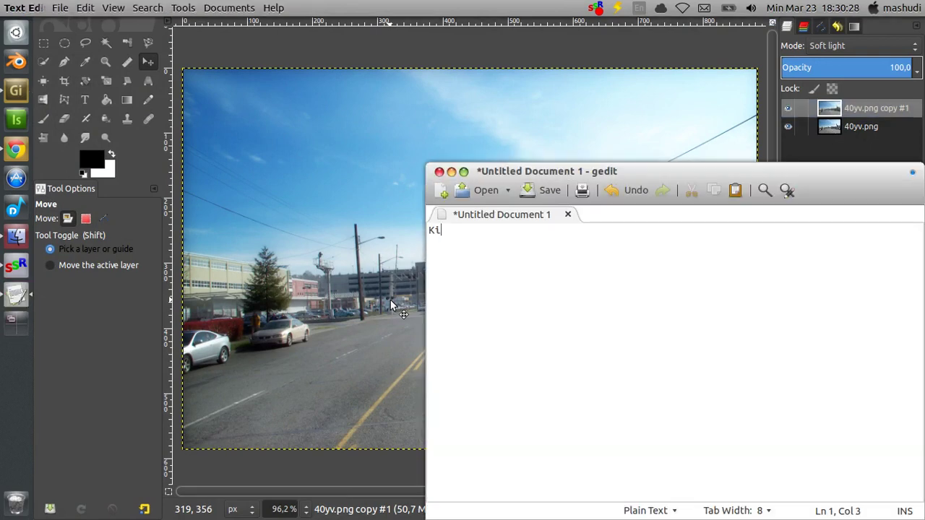
text(ta sekarang)
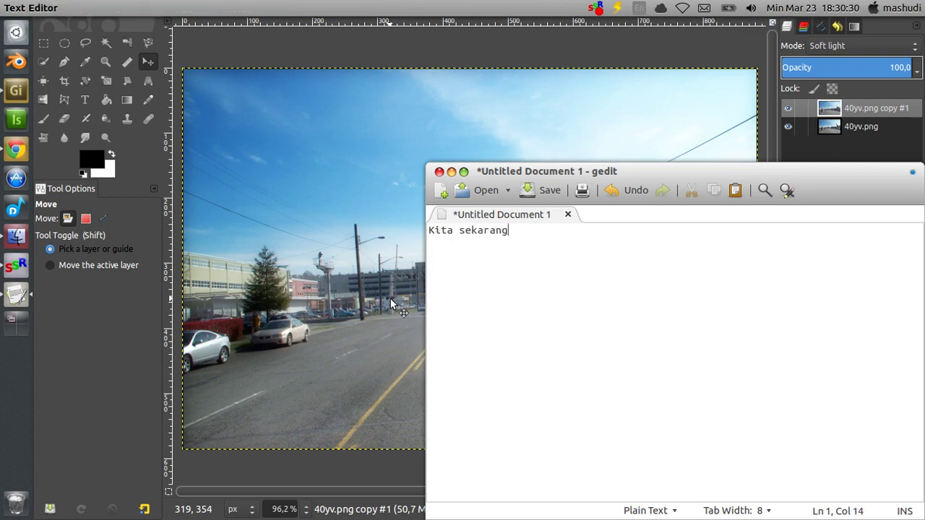
text( akan menco)
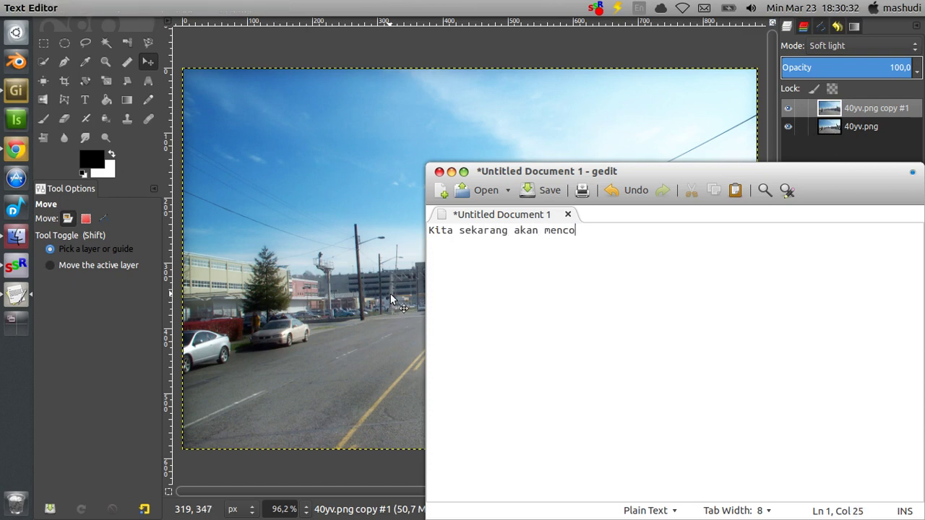
text(ba me)
text(-repair )
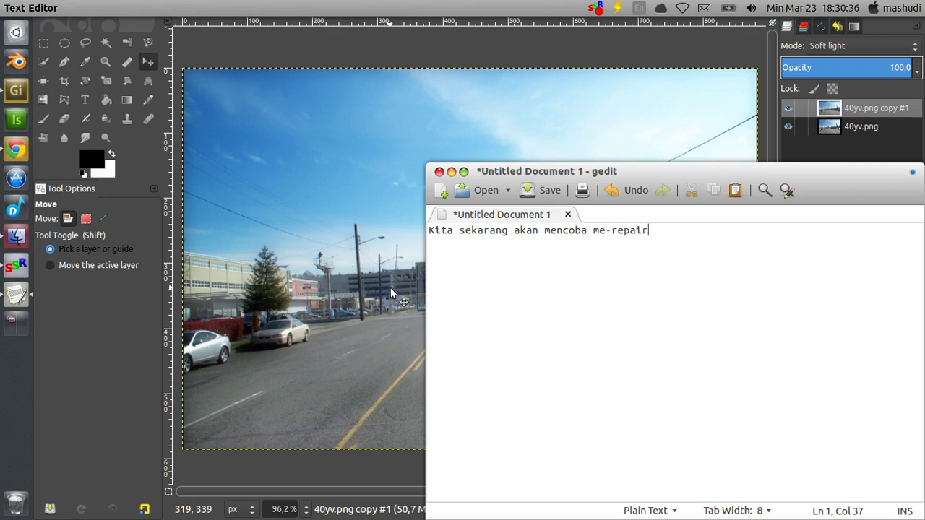
text(foto)
text(yang m)
key(BackSpace)
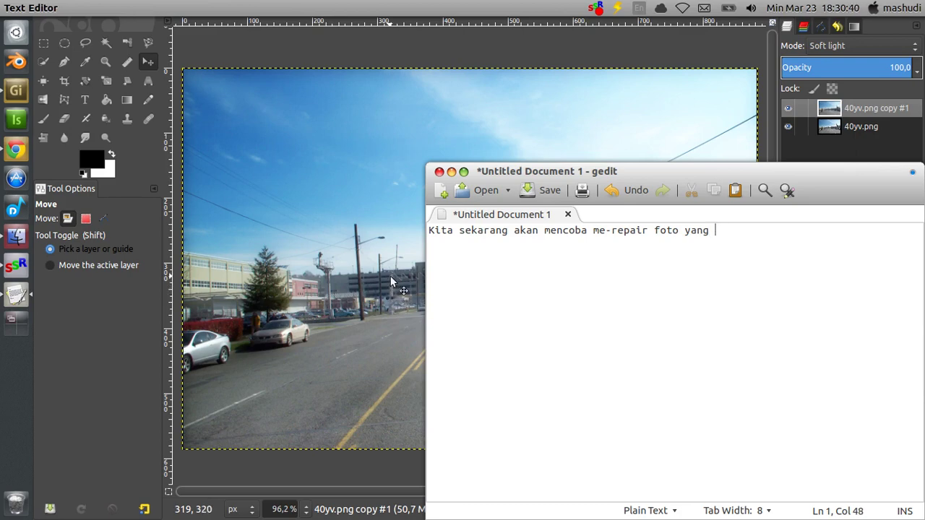
text(dengan kwal)
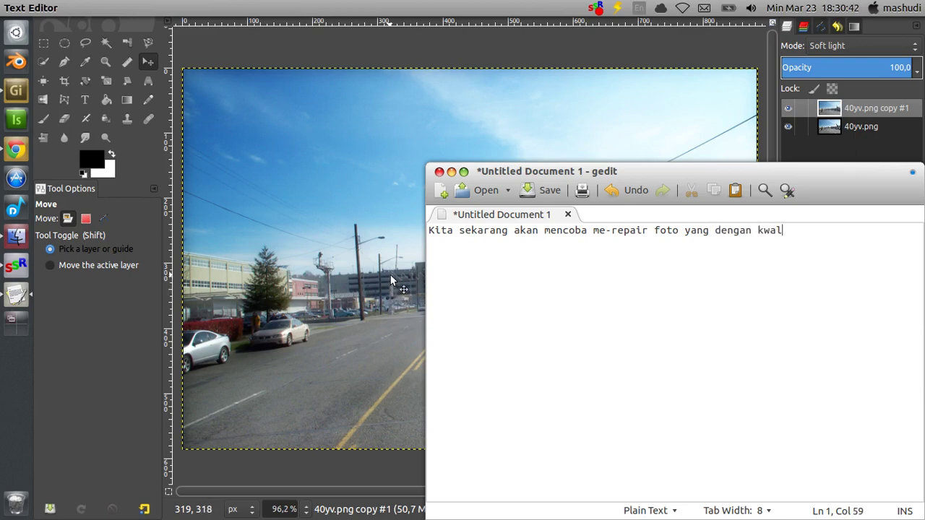
text(itas kura)
text(ng men)
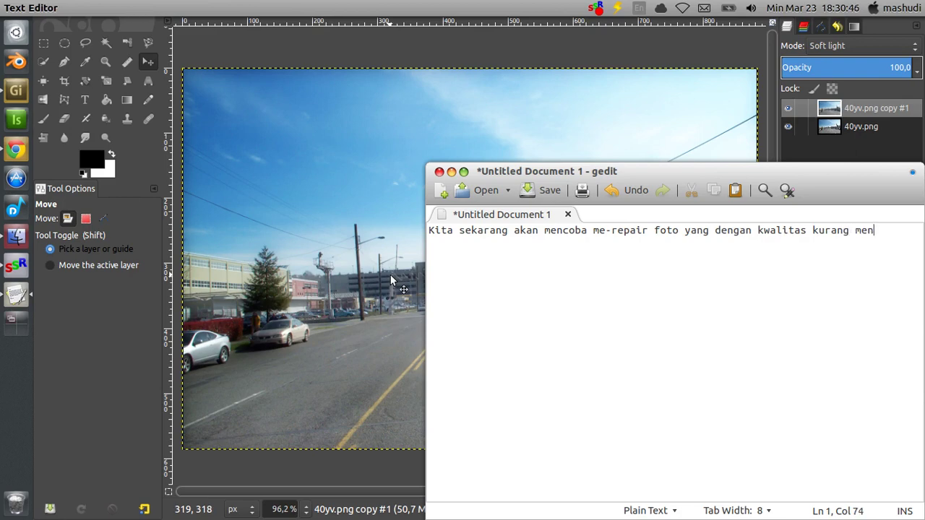
text(jadi bagus)
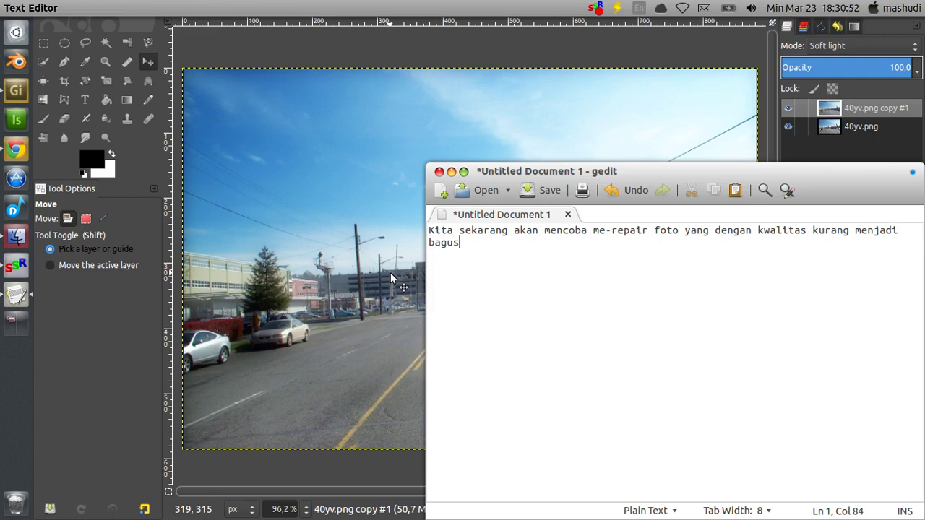
text(. untuk)
text( y)
key(BackSpace)
text(video )
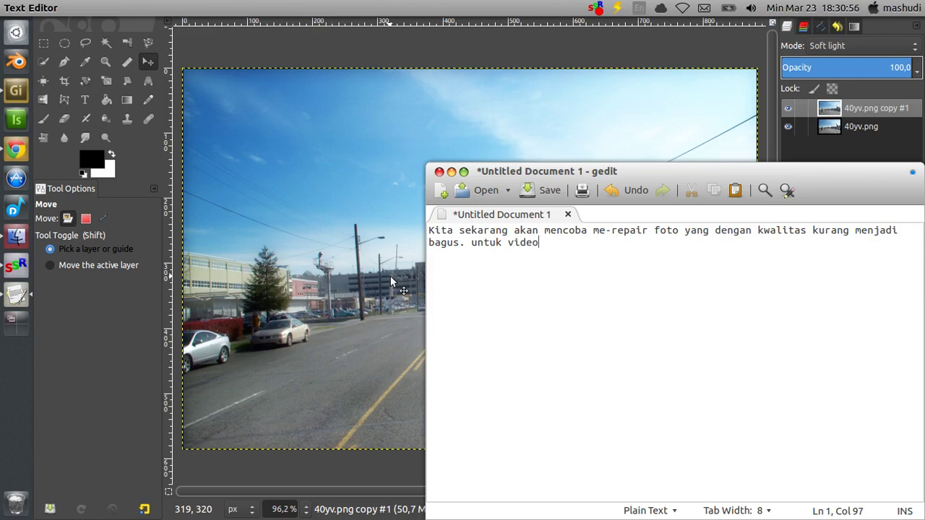
text(kalu )
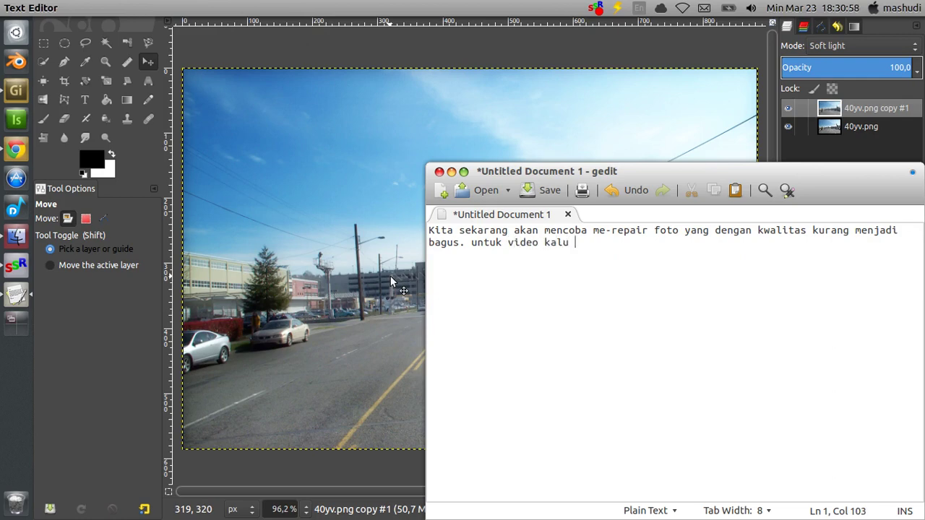
key(BackSpace)
key(BackSpace)
text(i ini )
text(saya mengguna)
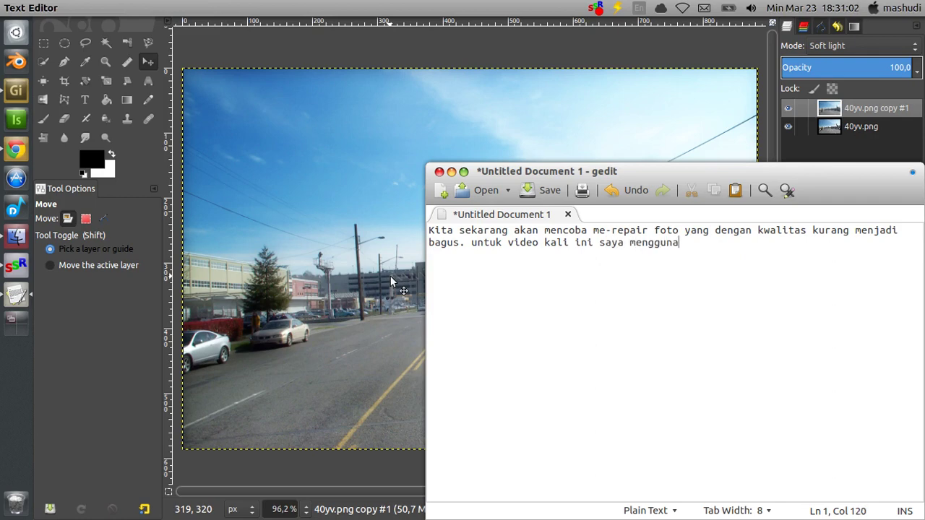
text(kan te)
text(knik manua. )
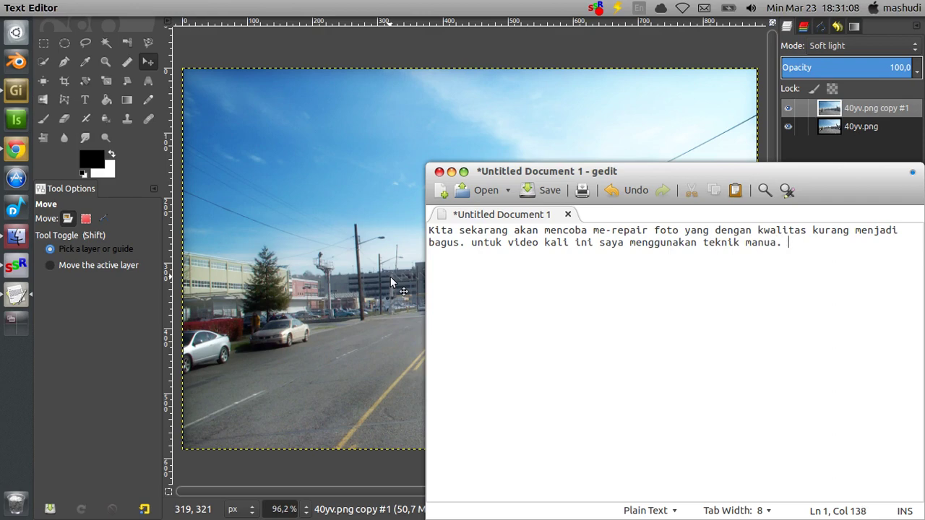
text(Aplikasi )
text(yang saya g)
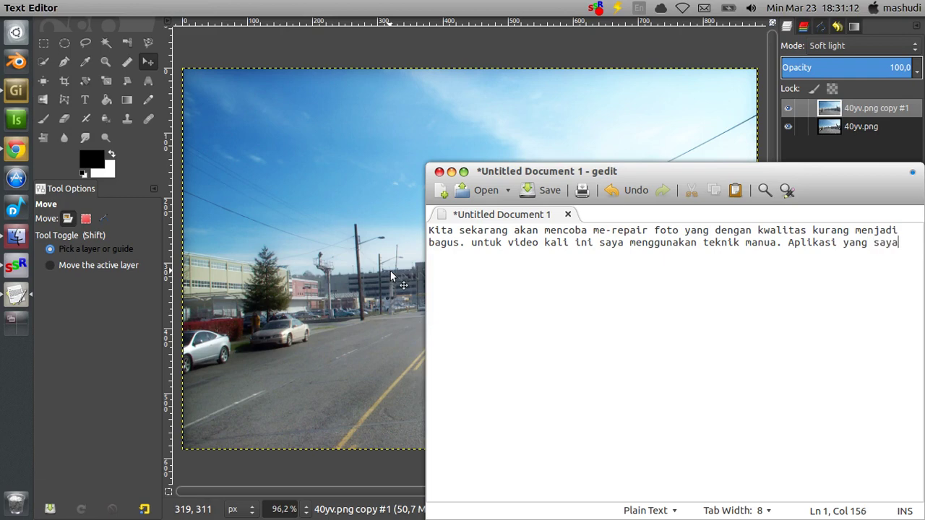
text(unakan)
text( adalah)
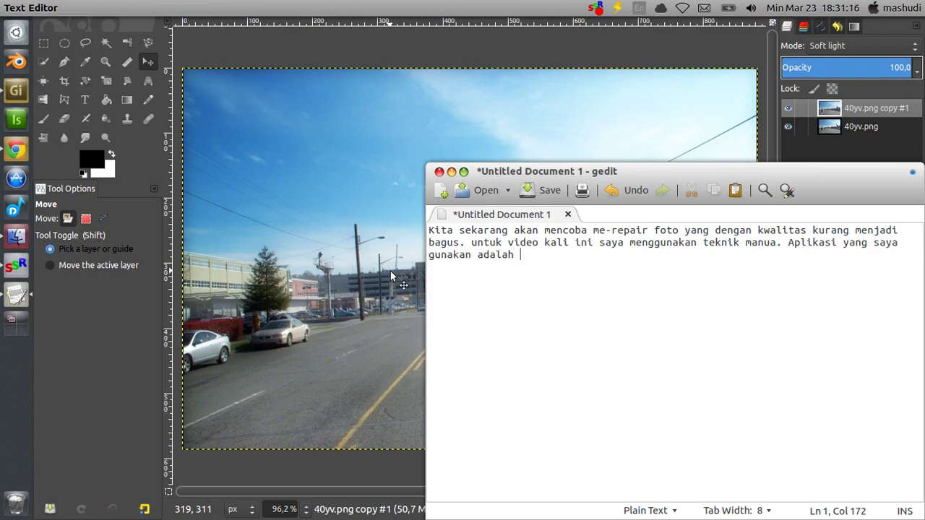
key(BackSpace)
text(GIM)
text(.)
text(6)
text(yan g)
key(BackSpace)
key(BackSpace)
text(g be)
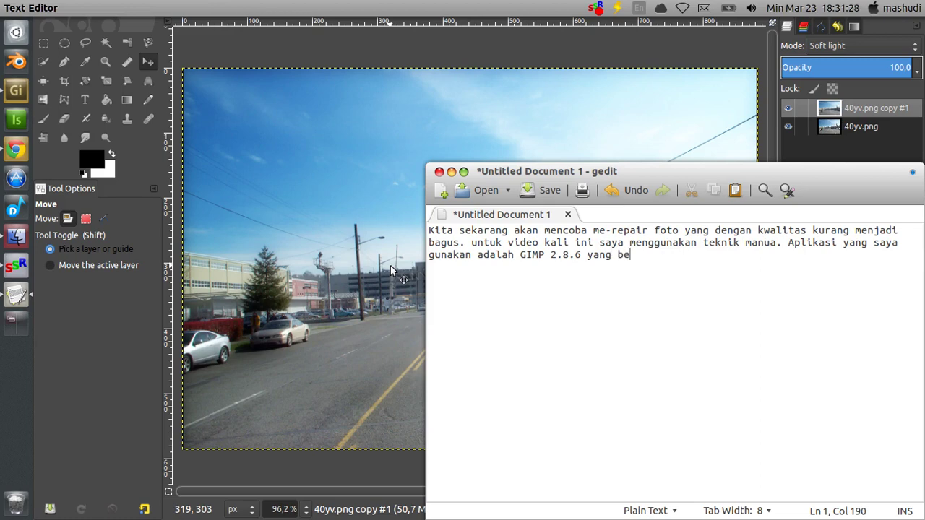
text(rjalan di )
text(sistem)
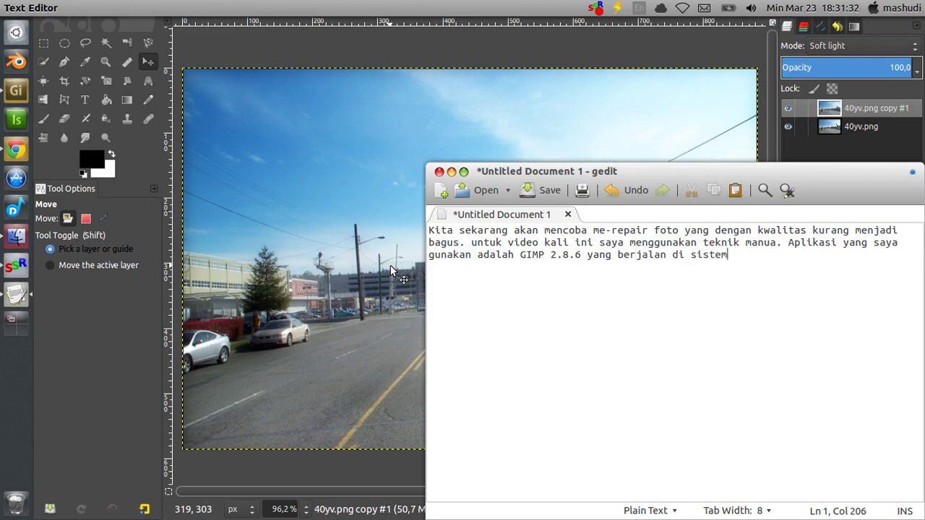
text( operasi G)
text(NU/)
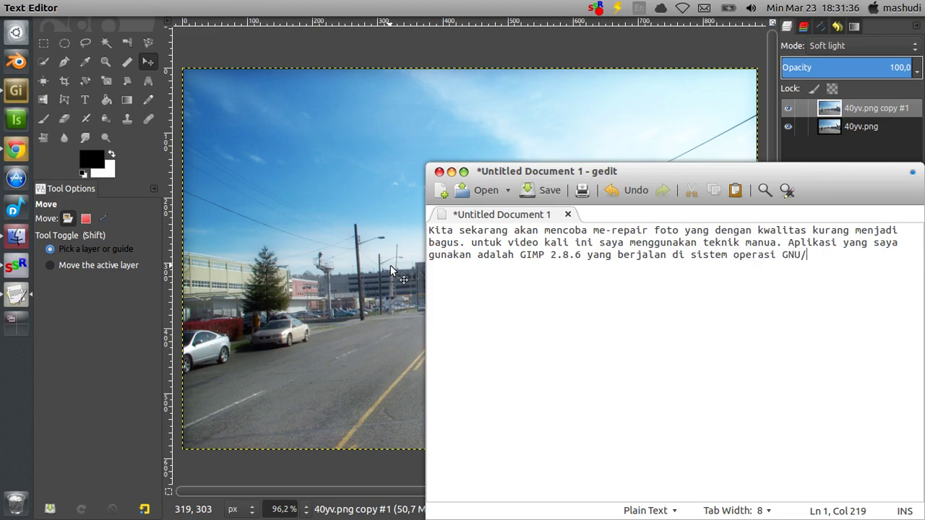
text(Linux D)
text(ist)
text(ro Ubuntu )
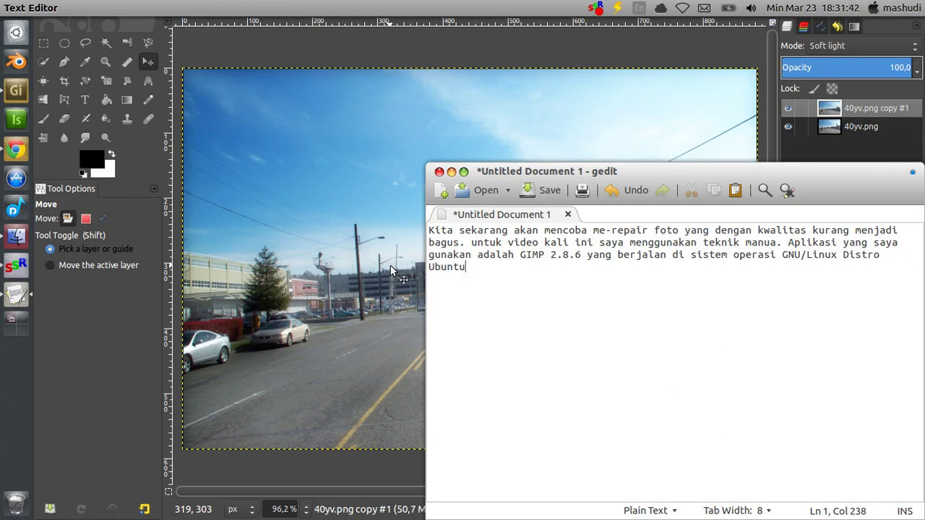
text(13.10.)
- Hide the 40yv.png copy #1 layer to show the original photo, then restore gedit
click(451, 172)
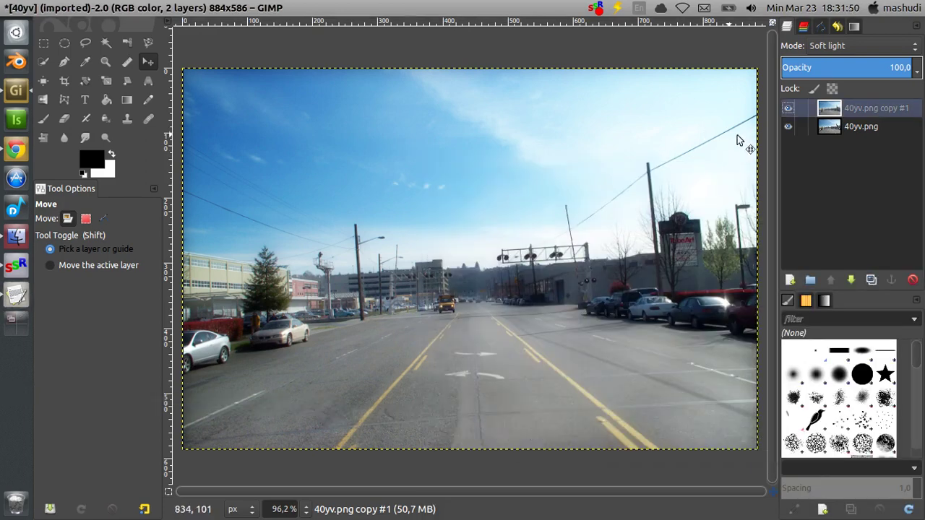
click(788, 111)
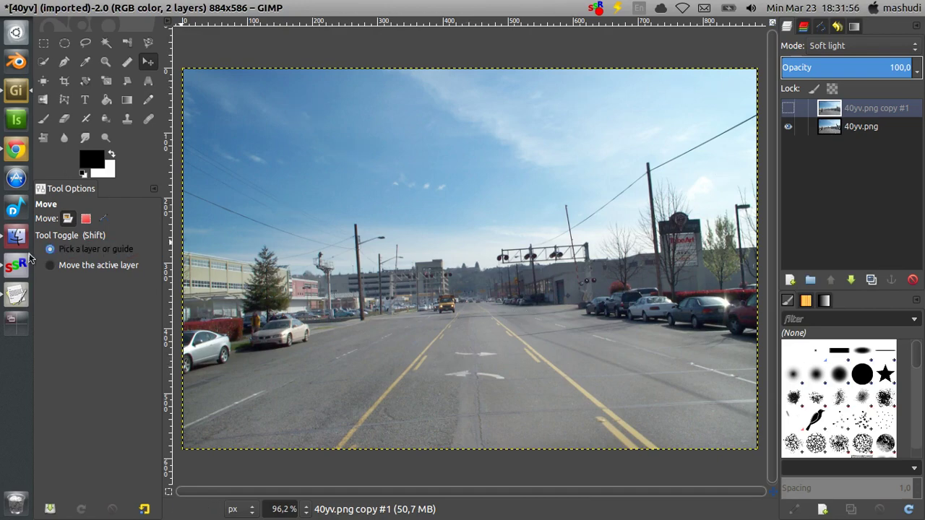
click(15, 302)
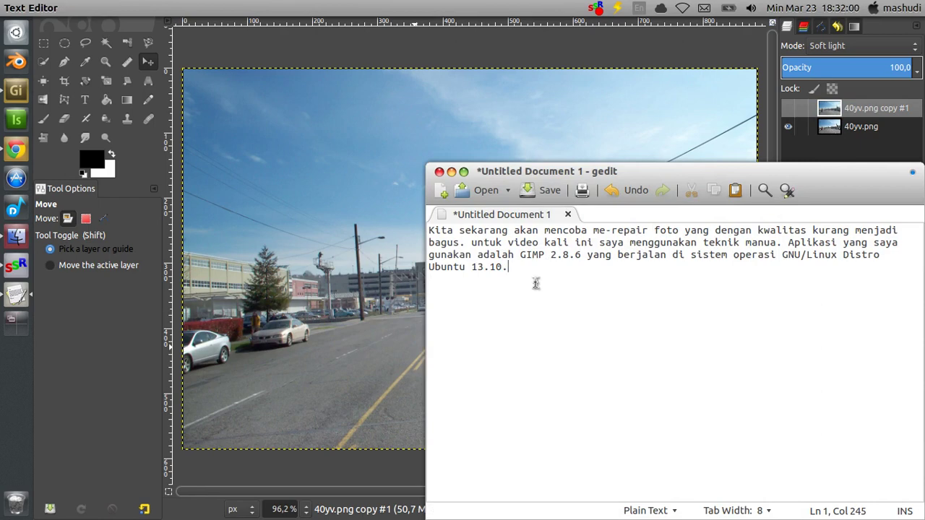
- Create a second gedit document captioned 'Original image.' and minimise the editor
key(Return)
key(Return)
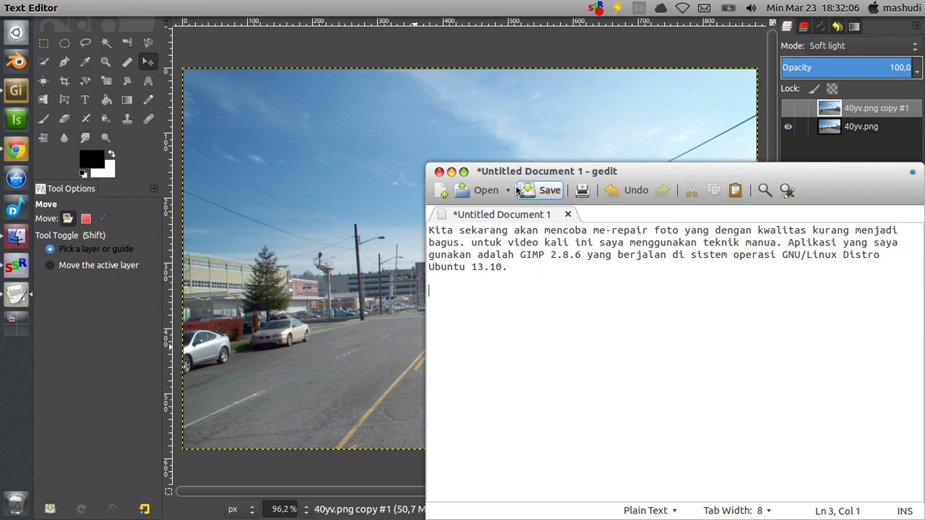
click(441, 190)
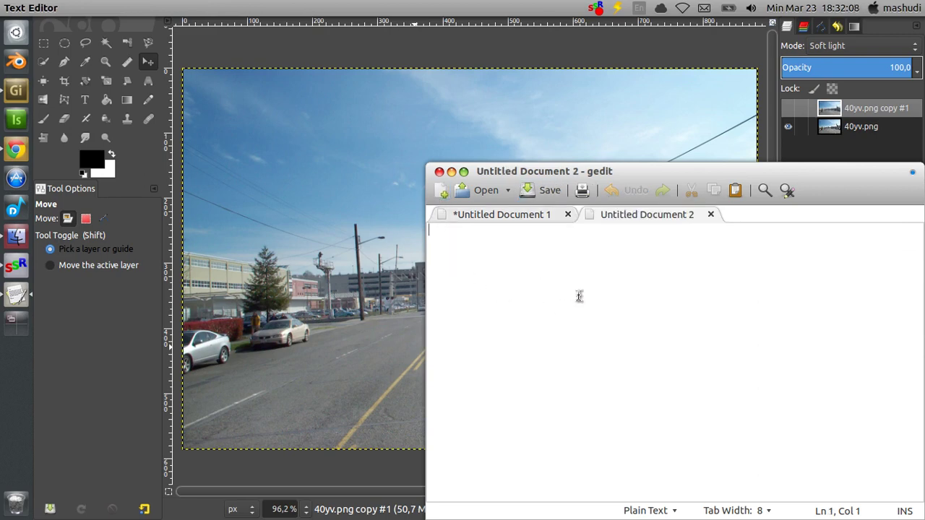
text(Original)
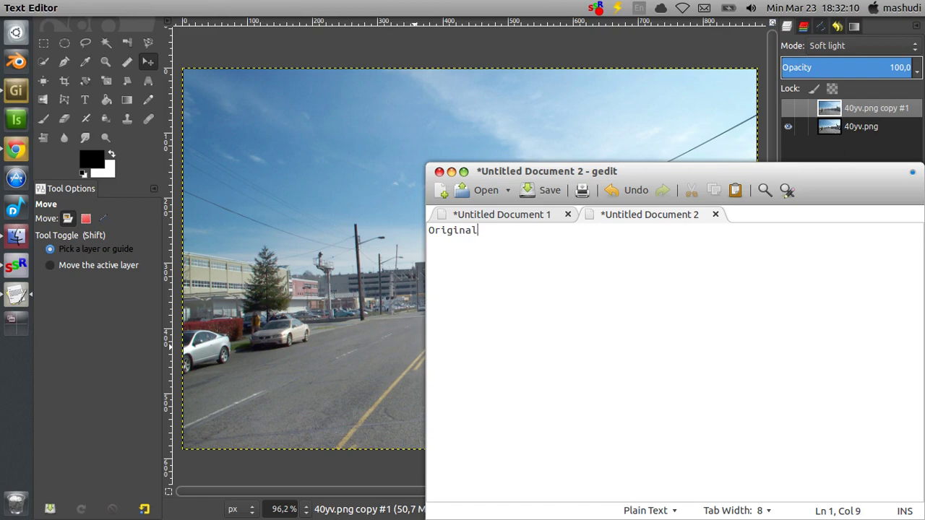
text( image)
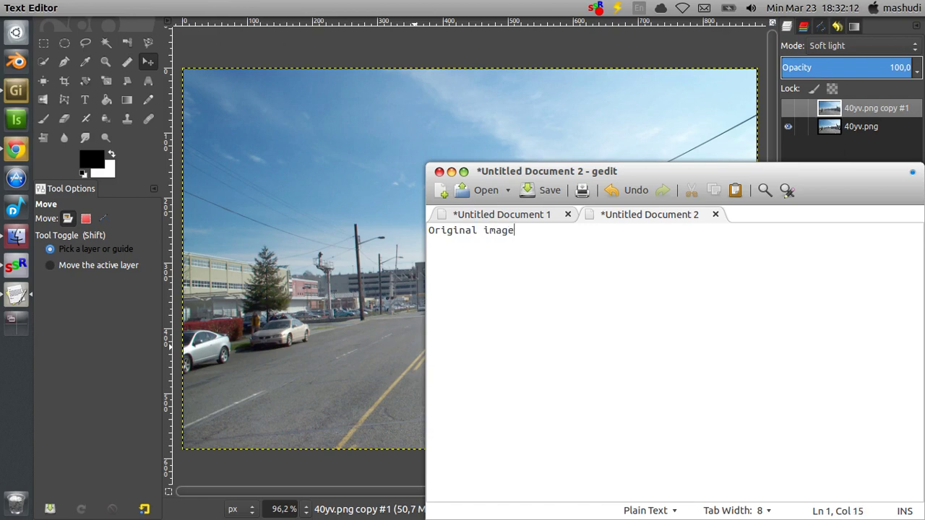
text(.)
click(450, 172)
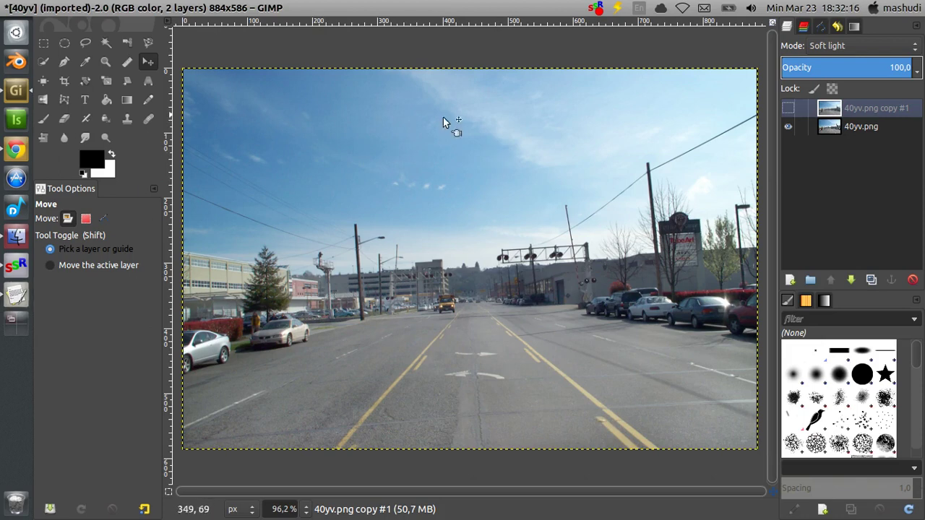
- Make the Soft light 40yv.png copy #1 layer visible again
click(787, 108)
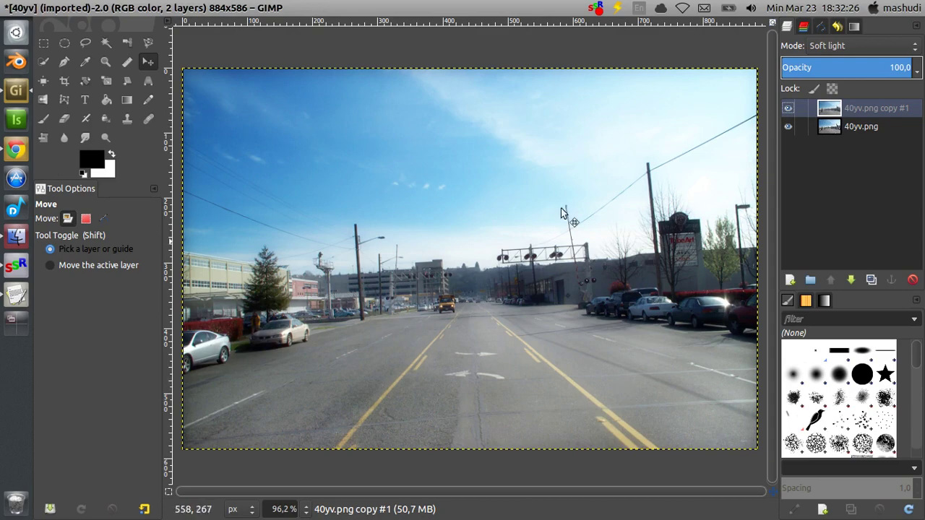
- Replace the caption with 'Setelah di edit. :D' and minimise gedit
click(16, 294)
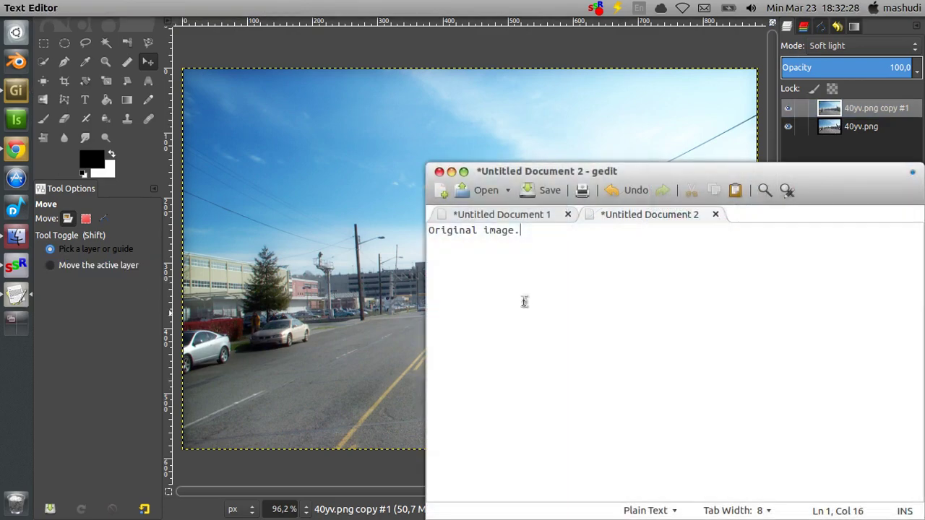
drag(522, 232, 428, 231)
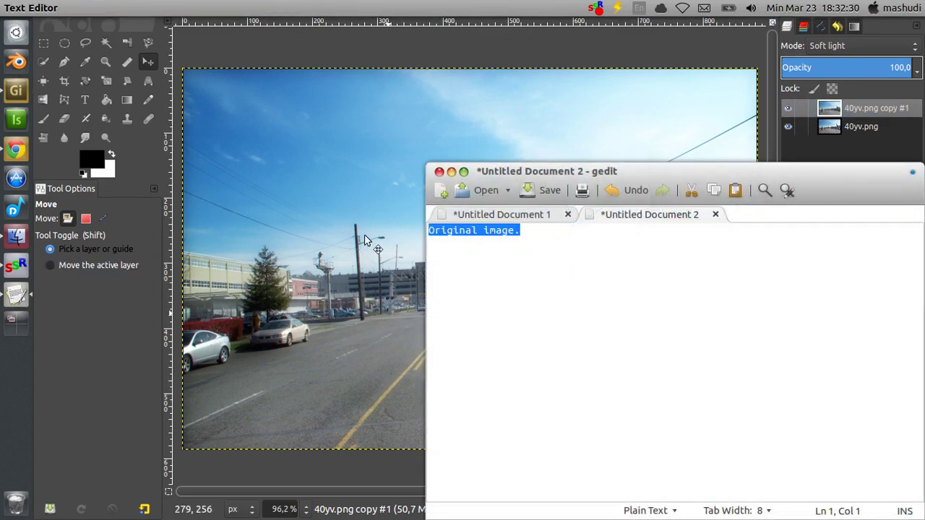
text(Setelah di )
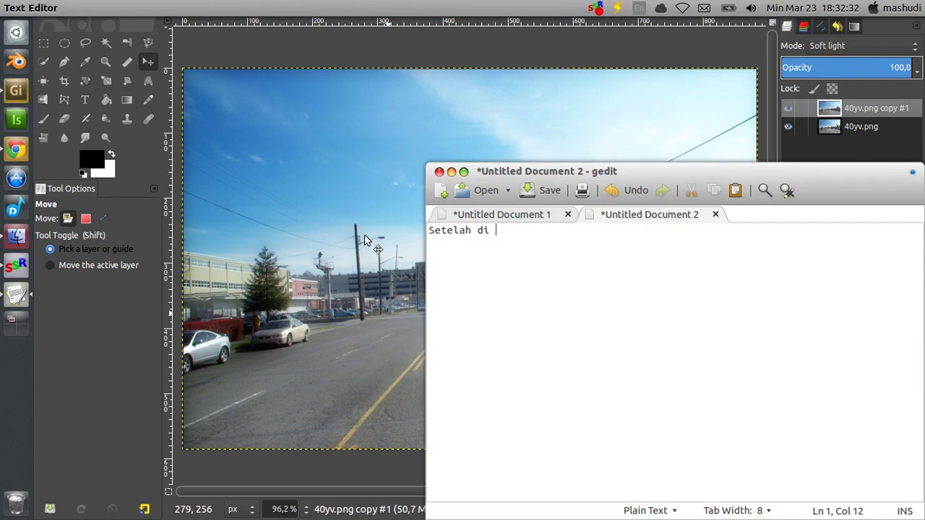
text(edit. :)
text(D)
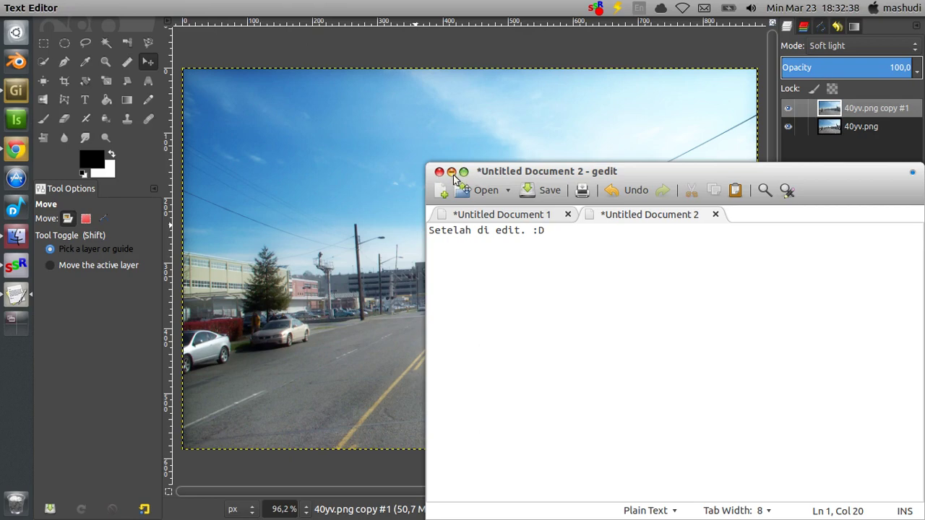
click(452, 172)
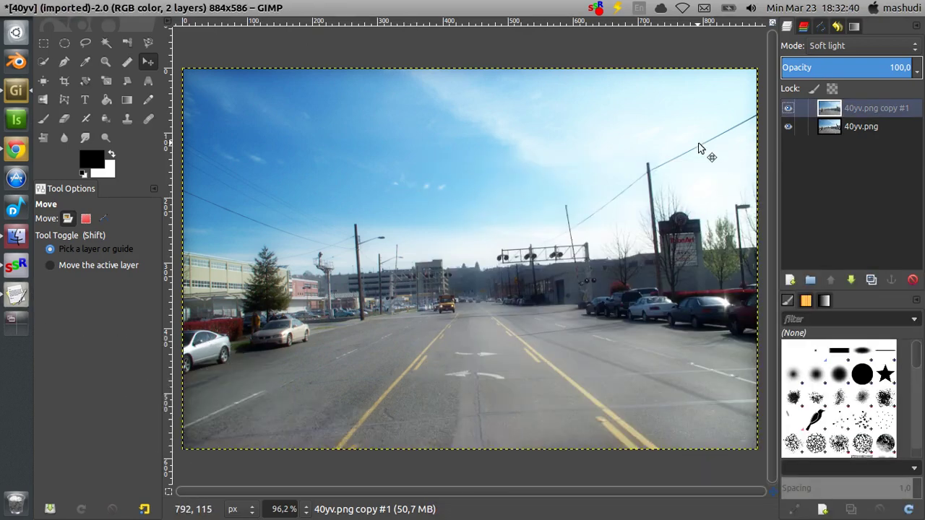
- Open 40yv.png as a second image
click(60, 7)
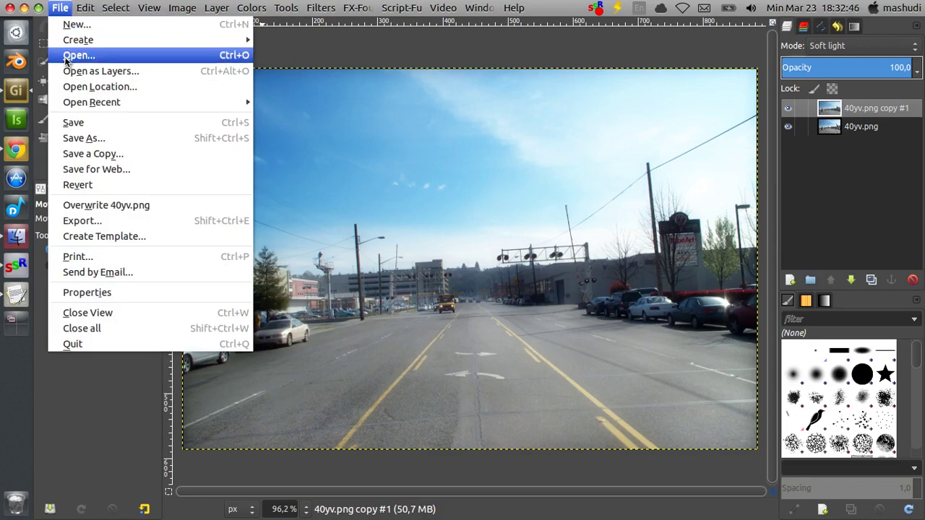
click(64, 57)
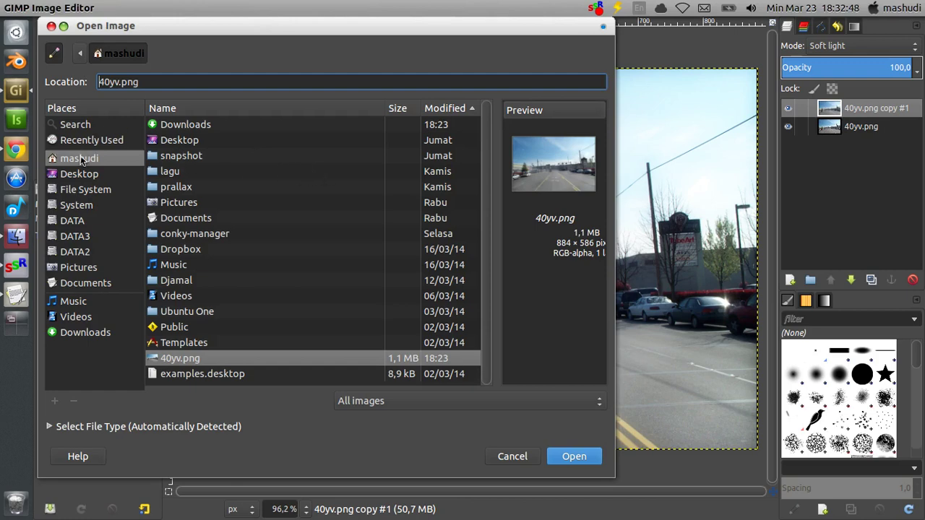
click(182, 358)
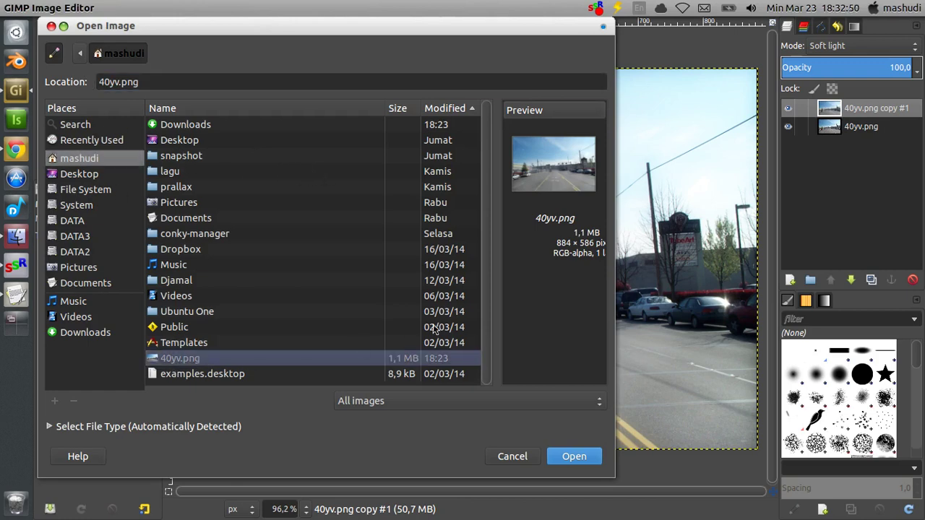
click(562, 459)
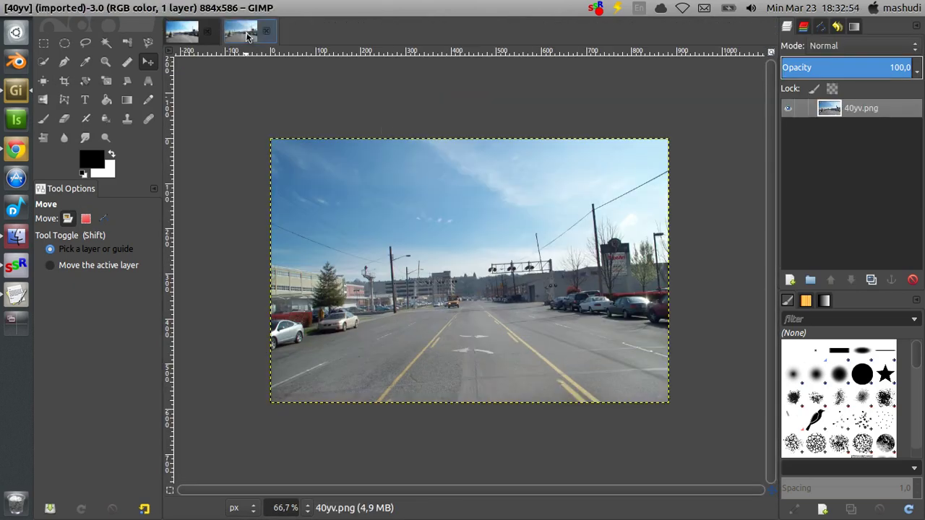
- Zoom in on the photo and duplicate its layer into 40yv.png copy
click(105, 61)
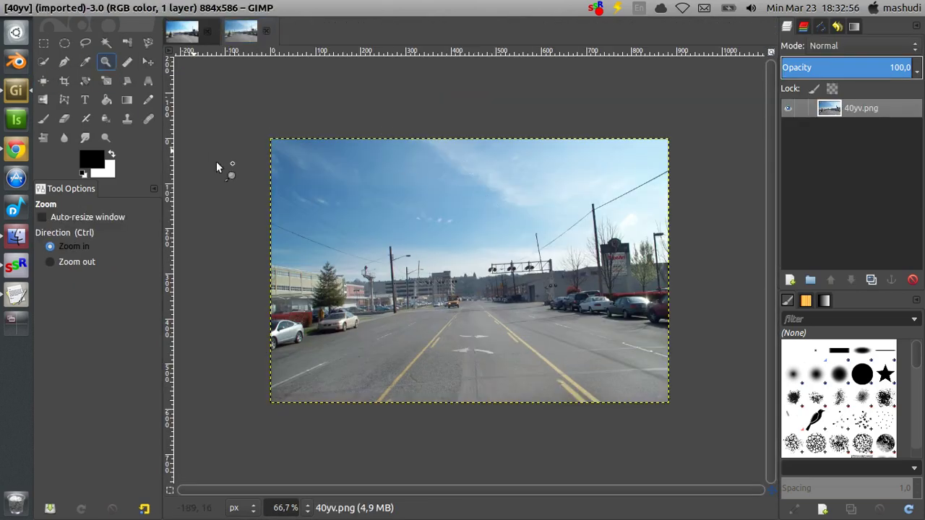
drag(267, 134, 623, 377)
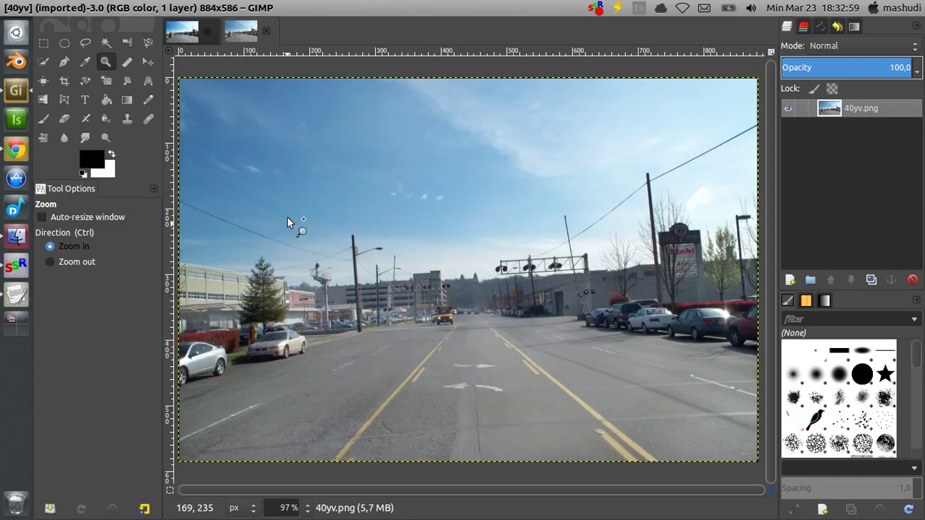
click(872, 281)
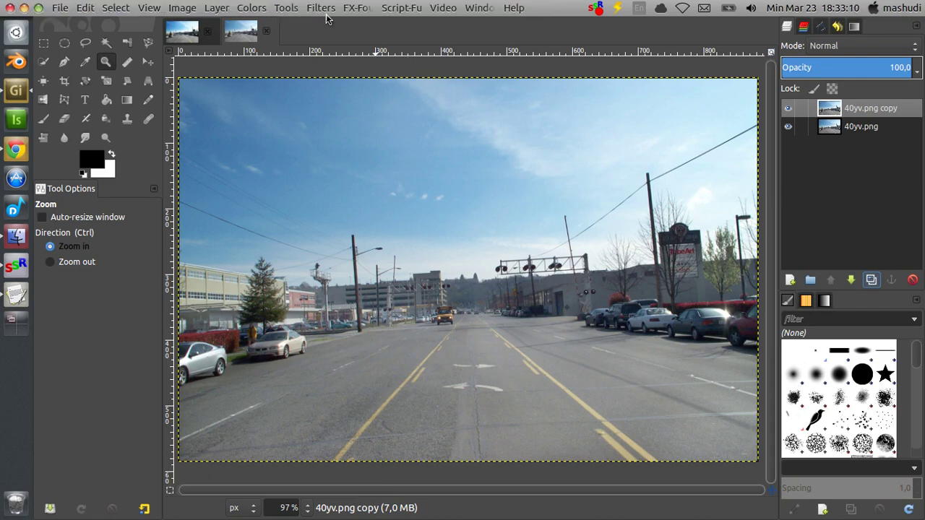
- Open Gaussian Blur and try a 35 px radius
click(326, 10)
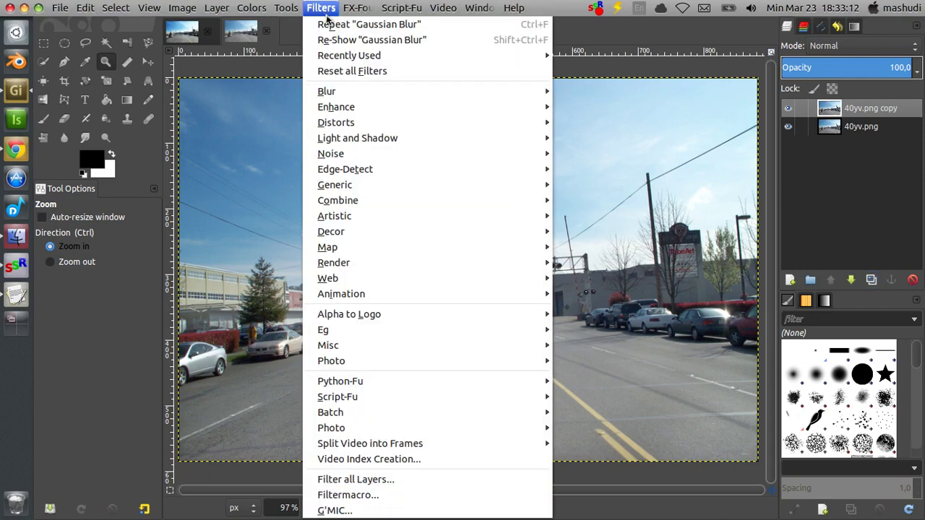
mouse_move(326, 91)
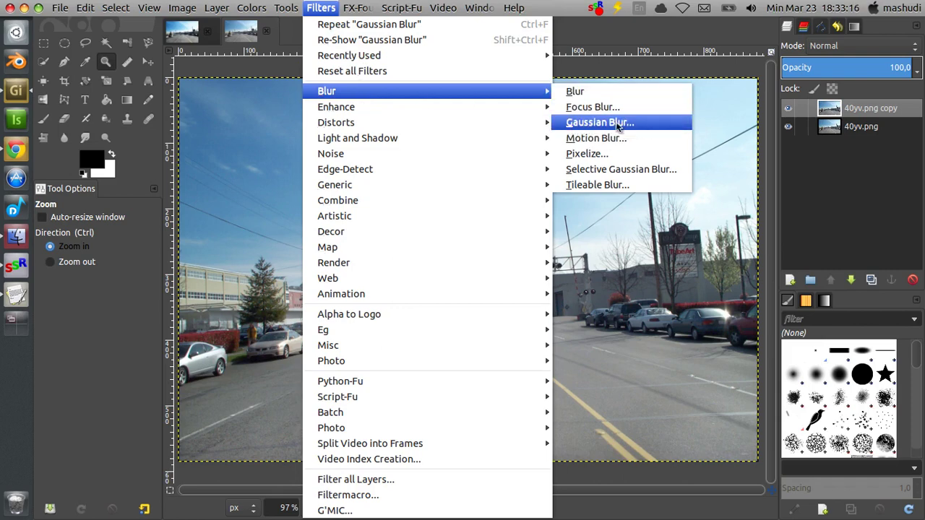
click(620, 125)
triple_click(443, 299)
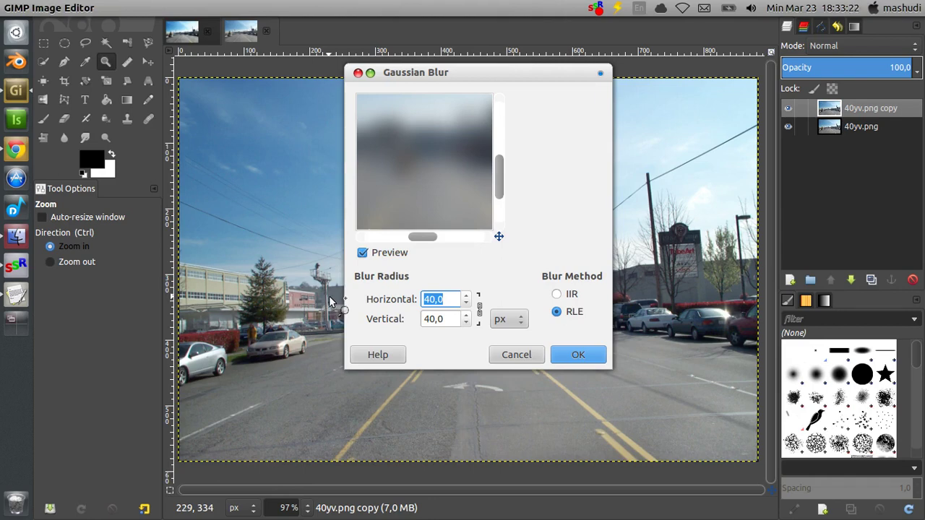
text(35)
key(Return)
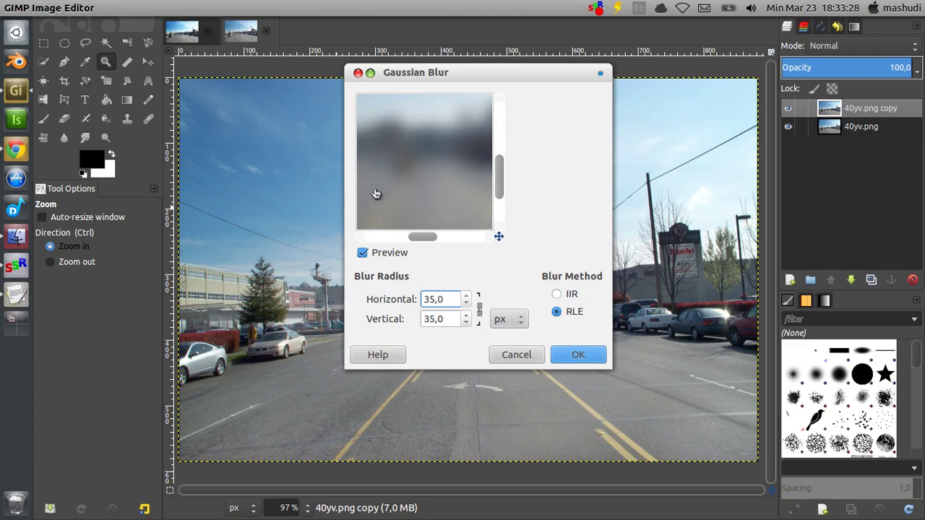
- Lower the blur radius through 30 to 25 px and apply it
drag(439, 299, 419, 299)
text(30)
key(Return)
drag(445, 299, 347, 302)
text(25)
key(Return)
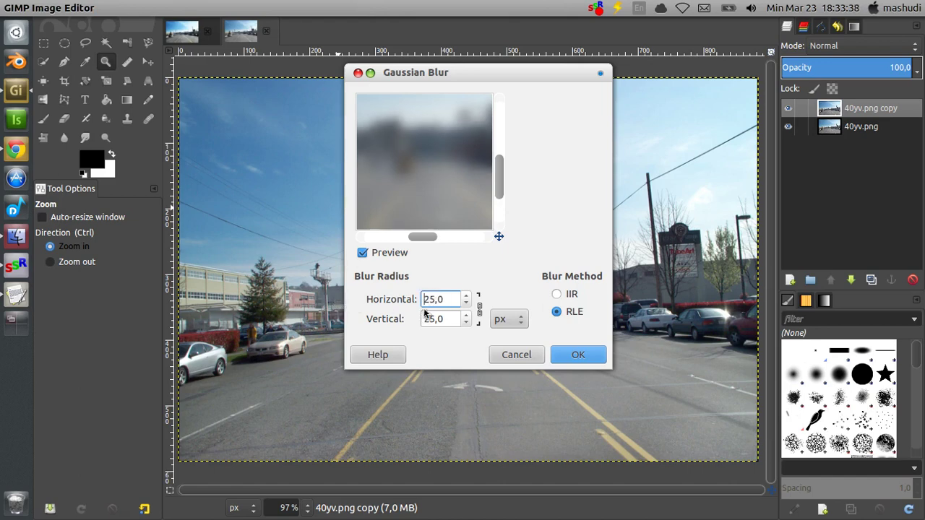
mouse_move(402, 167)
mouse_down()
mouse_move(479, 146)
mouse_move(434, 193)
mouse_up()
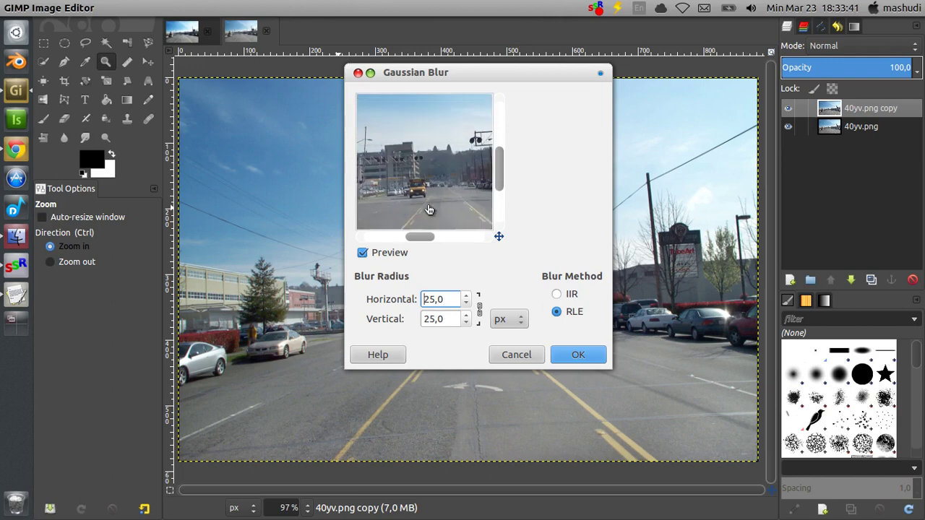
click(569, 352)
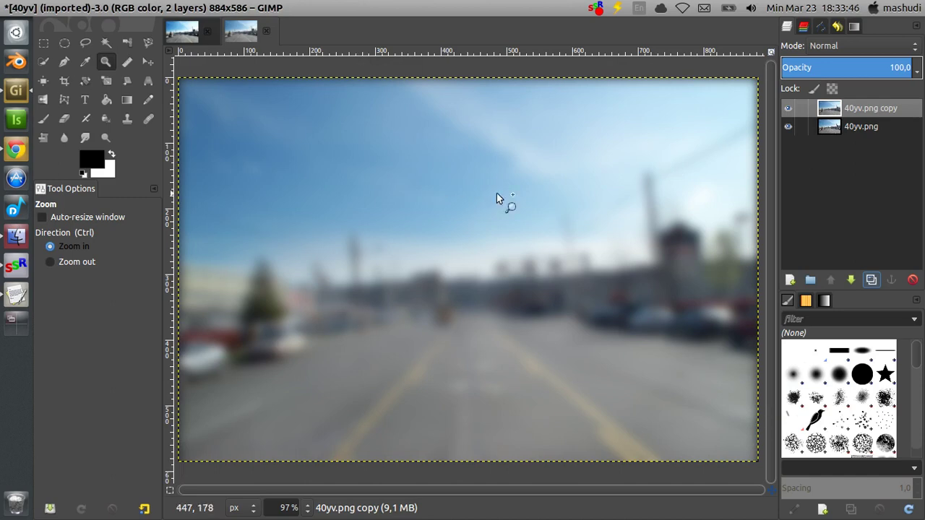
- Check the blurred copy against the original, then set its mode to Soft light
click(787, 108)
click(788, 109)
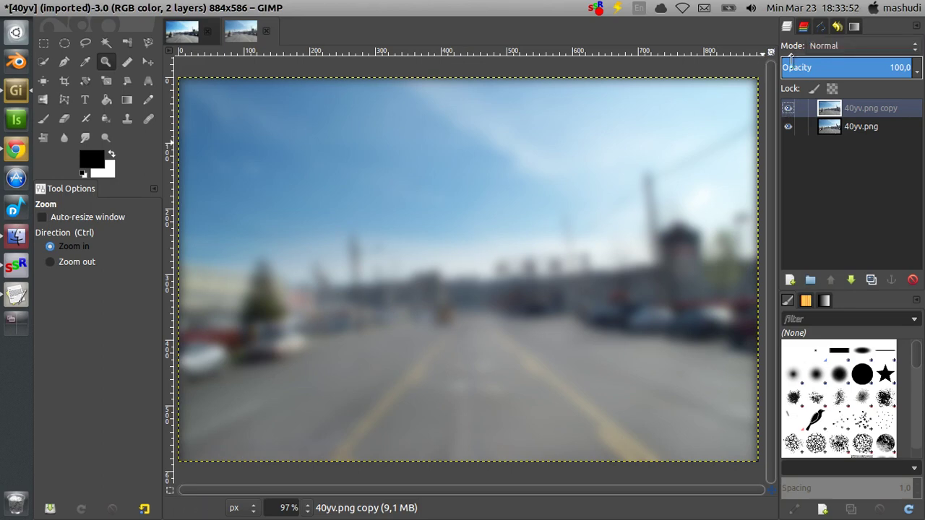
click(838, 49)
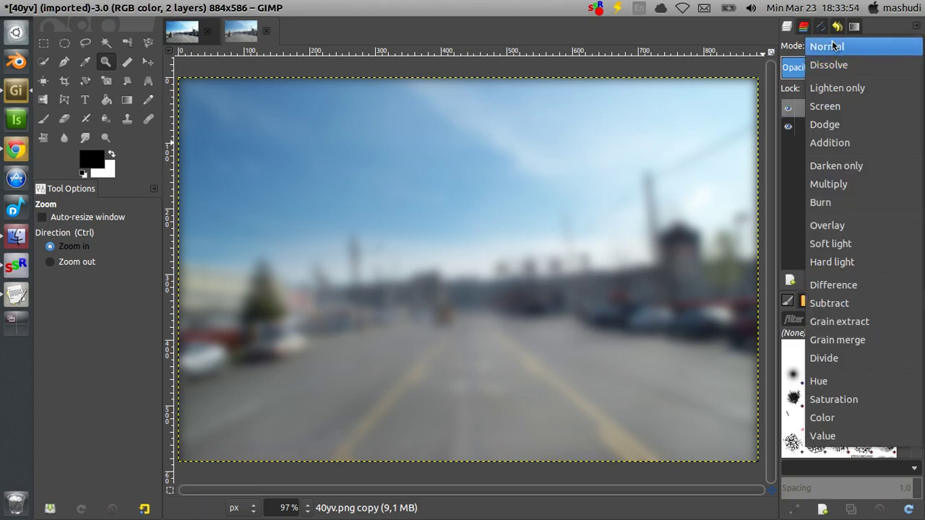
click(791, 55)
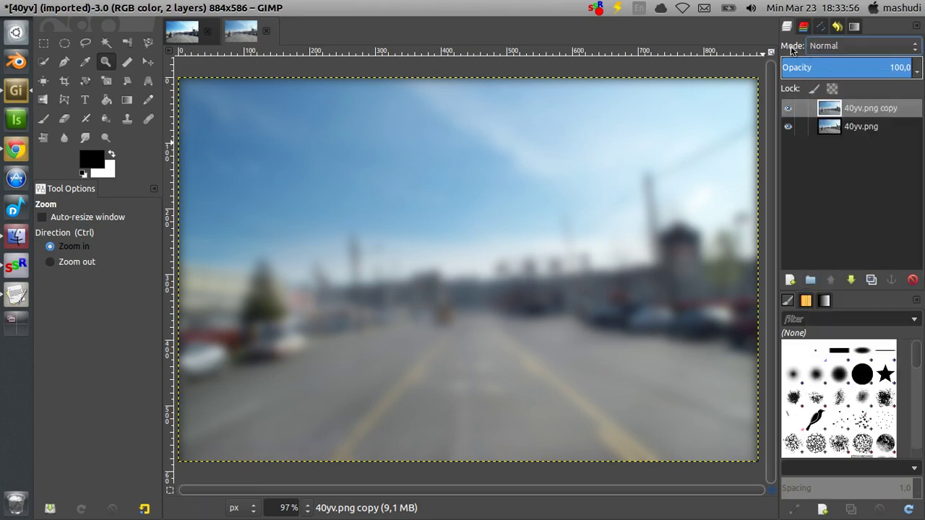
click(824, 47)
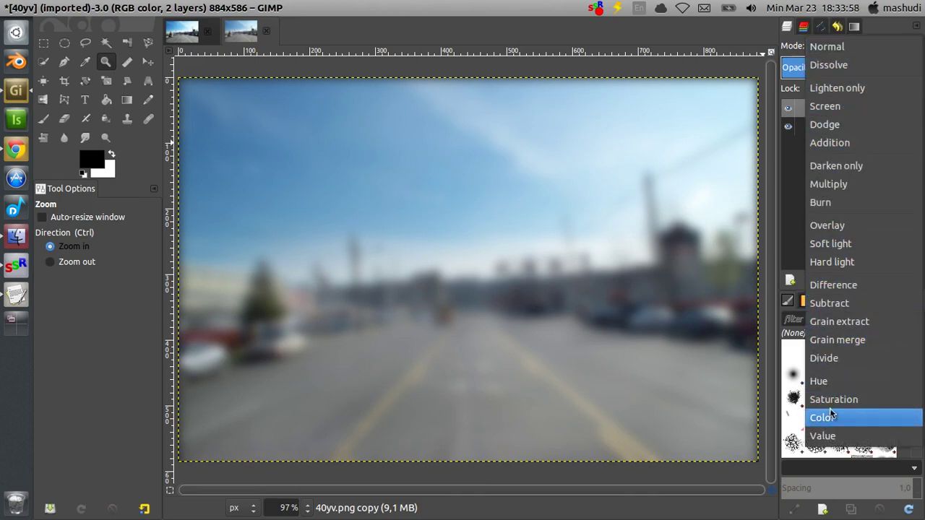
click(841, 250)
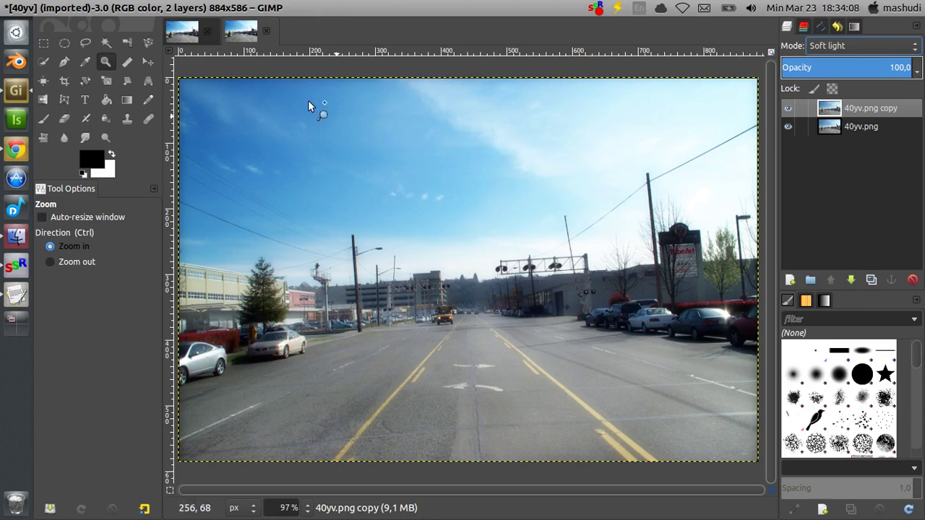
- Compare the new soft-light image with the earlier edited image
click(231, 36)
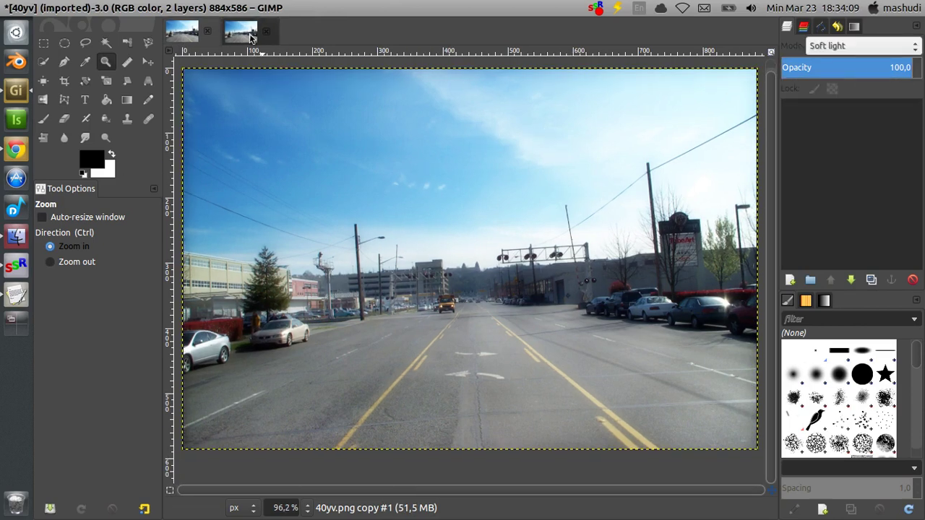
click(204, 38)
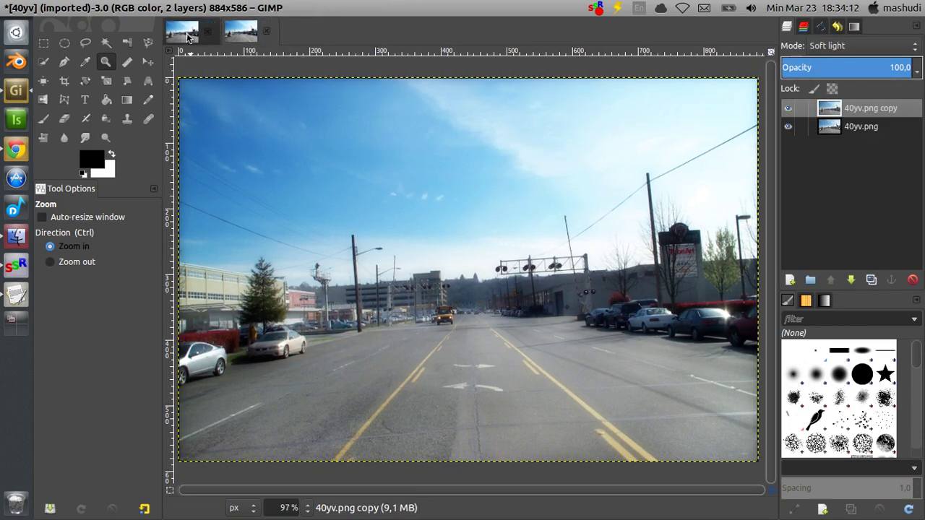
click(230, 37)
key(alt+1)
- Replace the gedit caption with the closing line 'Sekian Tutorial sederhana kita. ;)'
click(20, 308)
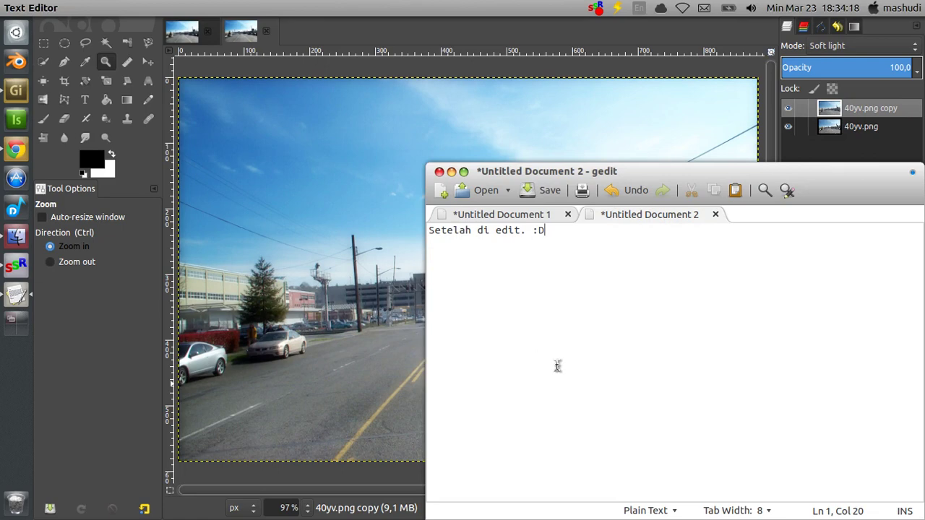
key(ctrl+a)
text(Se)
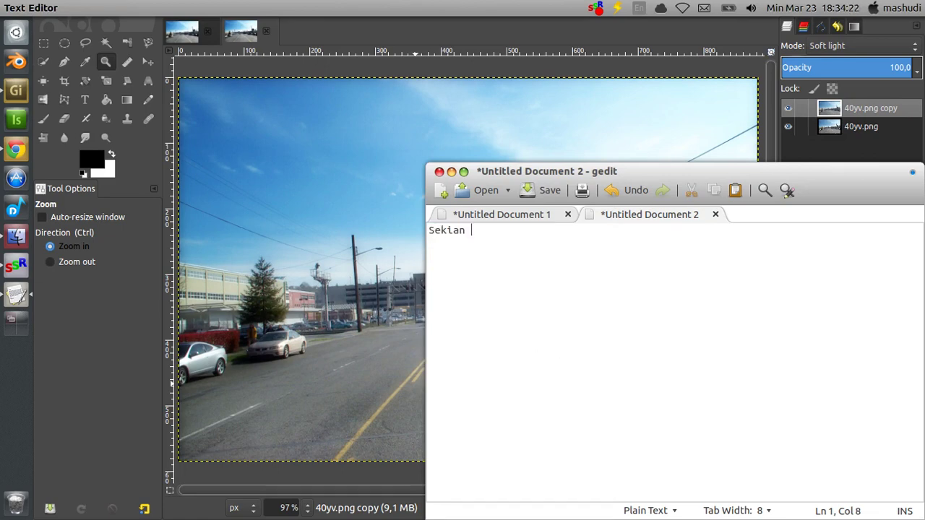
text(utorial seder)
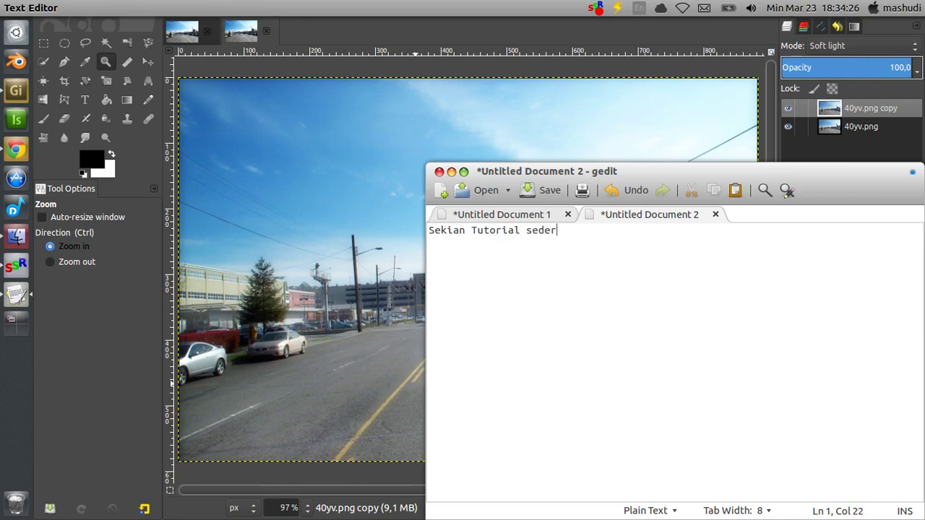
text(hana kita. ;))
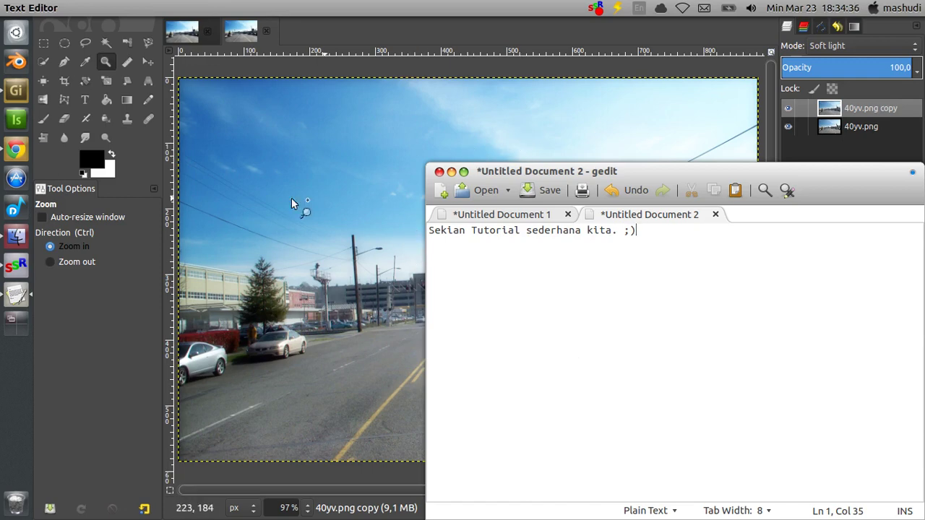
click(598, 9)
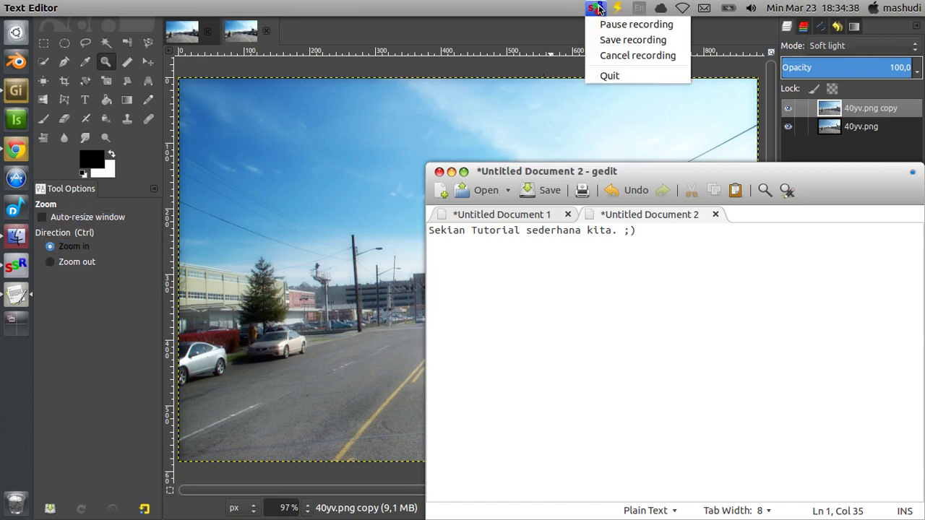